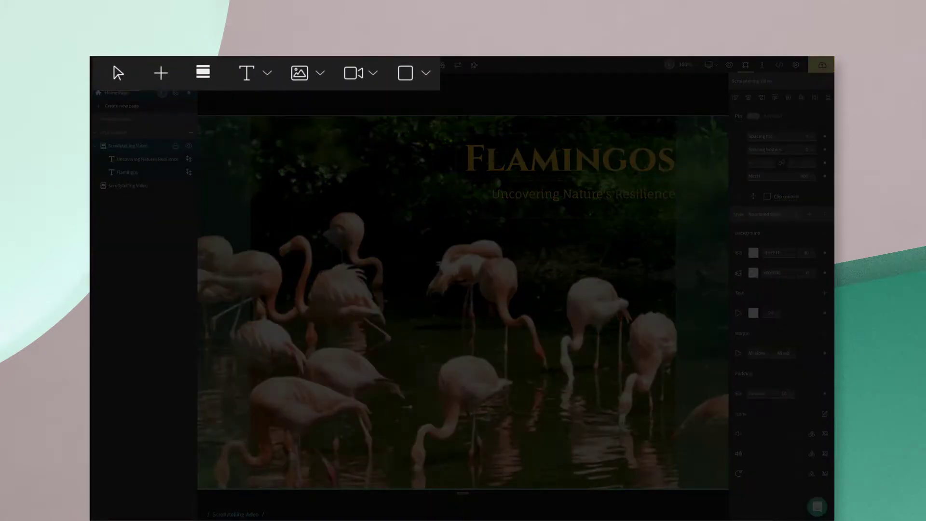
- Browse the available section types and addons, then select the video section
key("Escape")
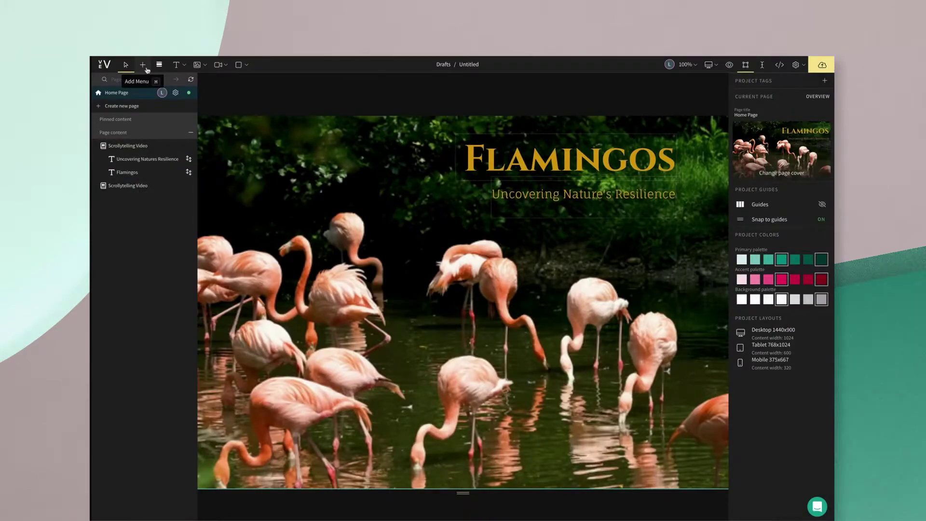
left_click(143, 66)
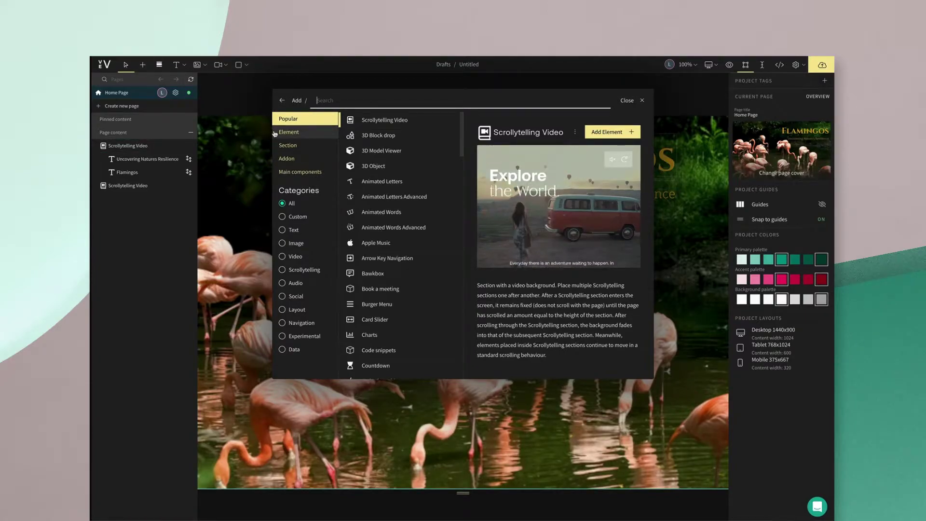
left_click(275, 132)
left_click(275, 145)
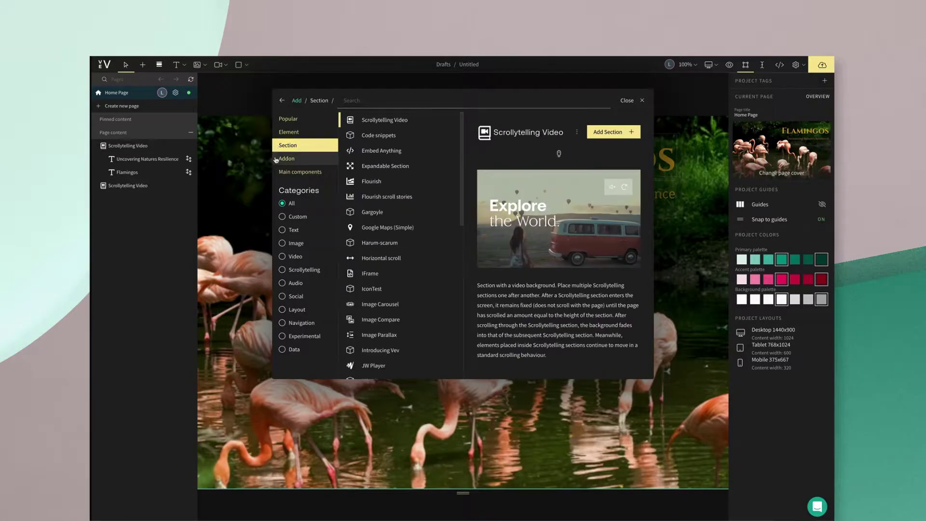
left_click(276, 159)
left_click(128, 145)
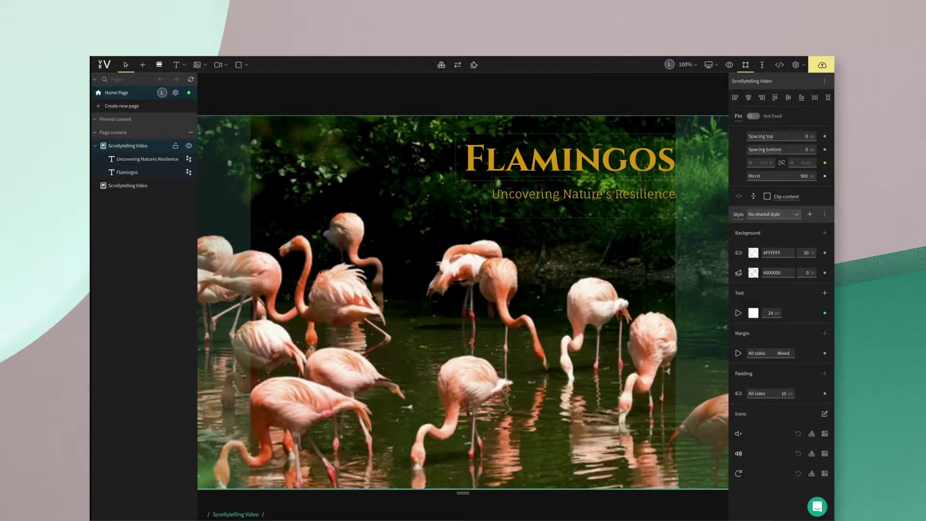
- Try a pink lawn-flamingo image box in the section's lower right, then delete it
left_click(197, 64)
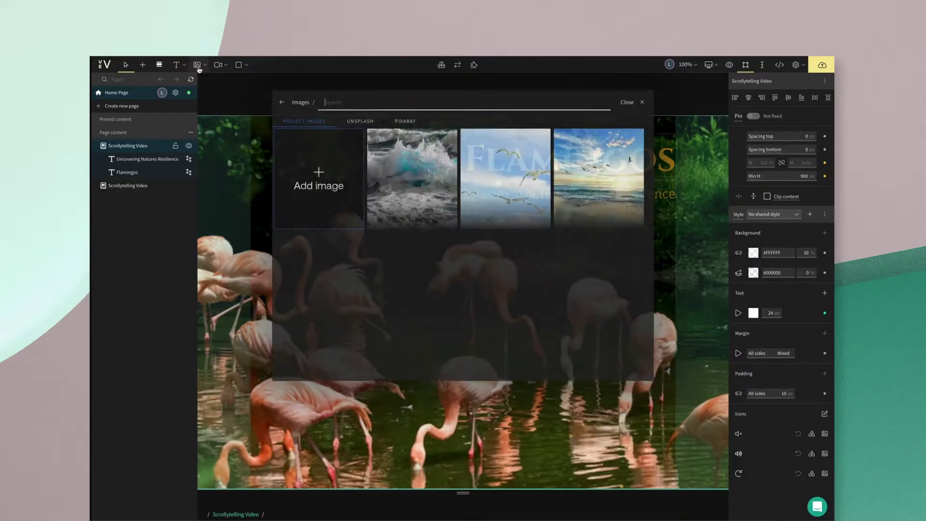
left_click(641, 100)
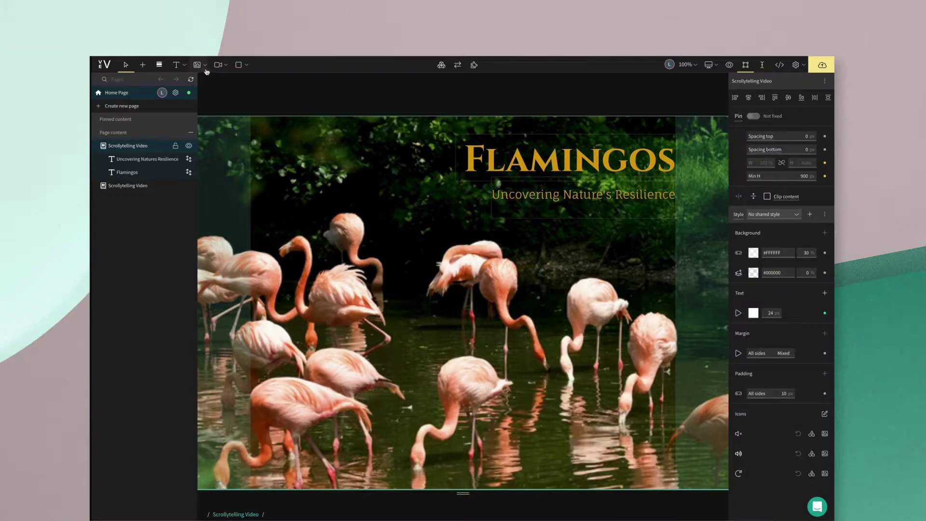
left_click(205, 66)
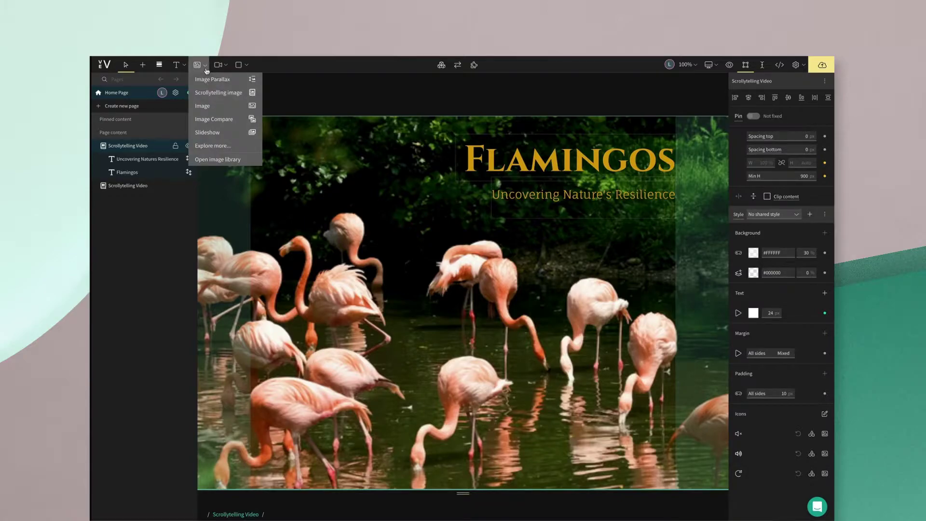
left_click(203, 105)
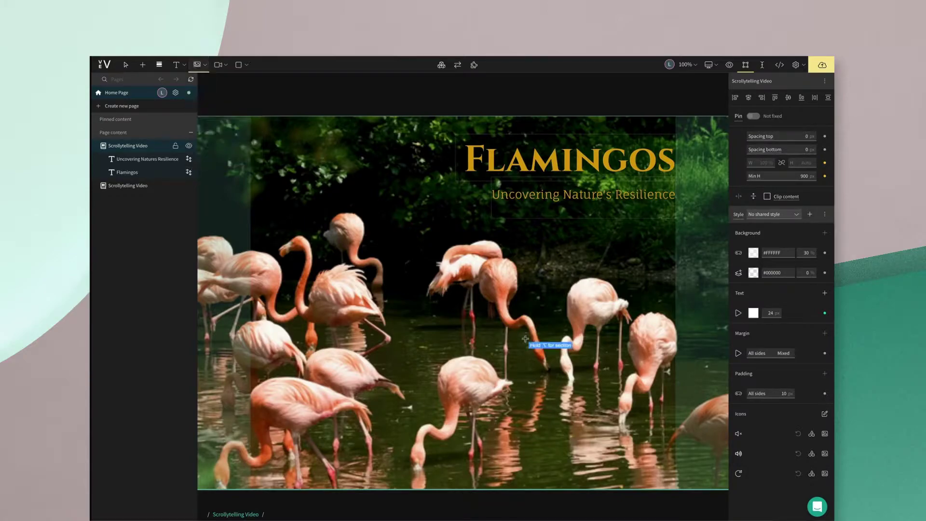
left_click_drag(512, 357, 647, 482)
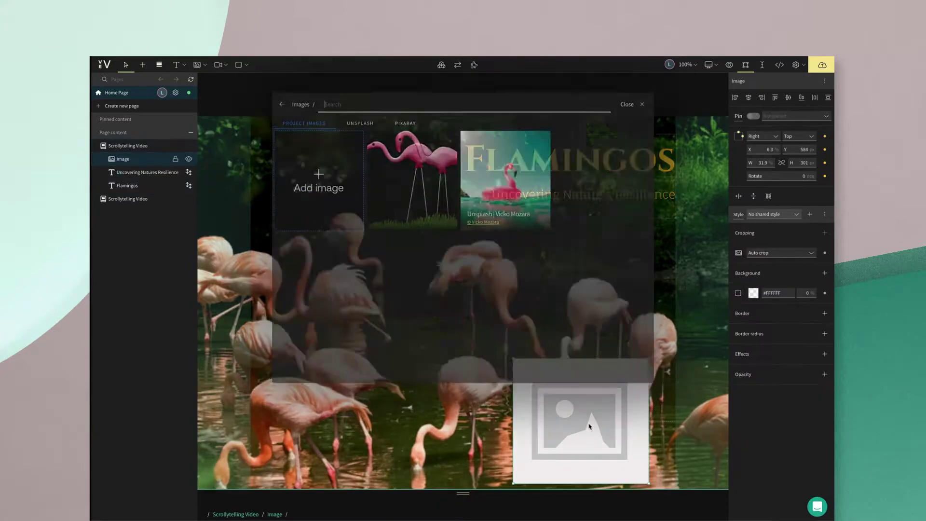
left_click(406, 205)
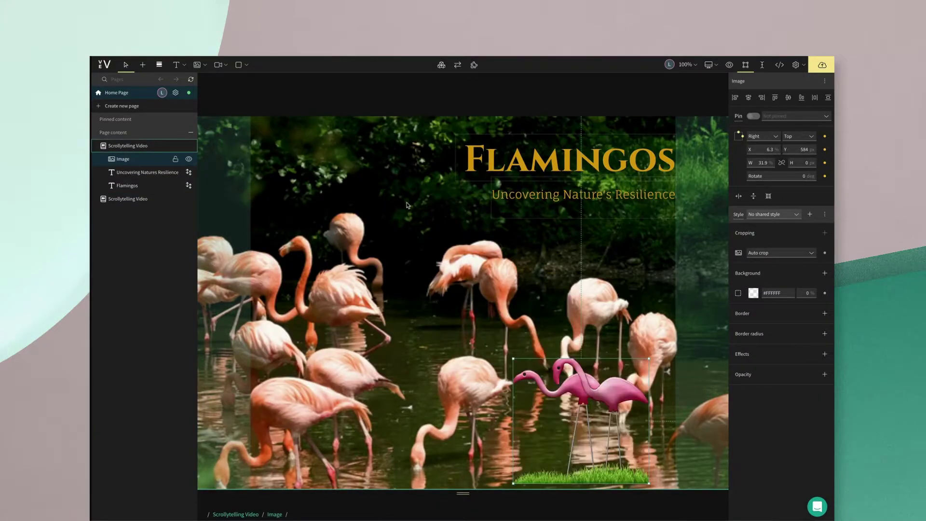
key("Delete")
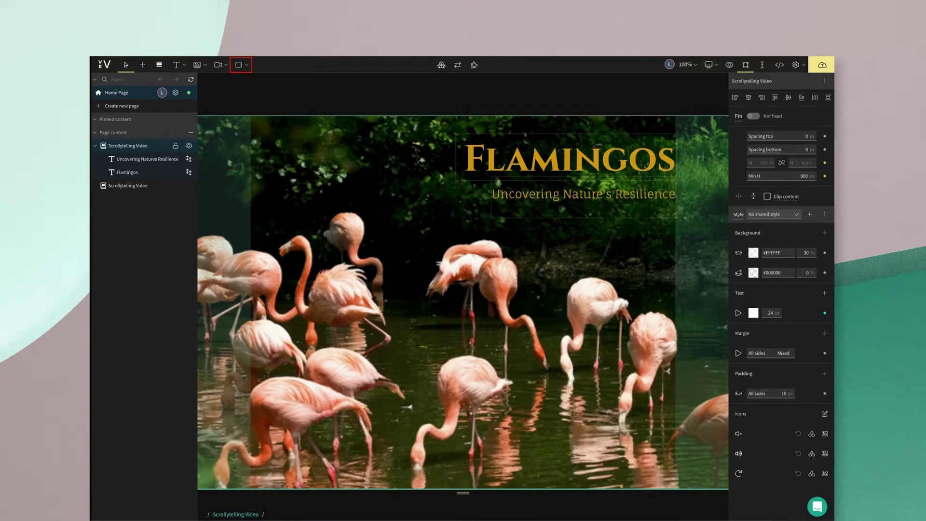
- Look through the shape library without adding a shape
left_click(247, 66)
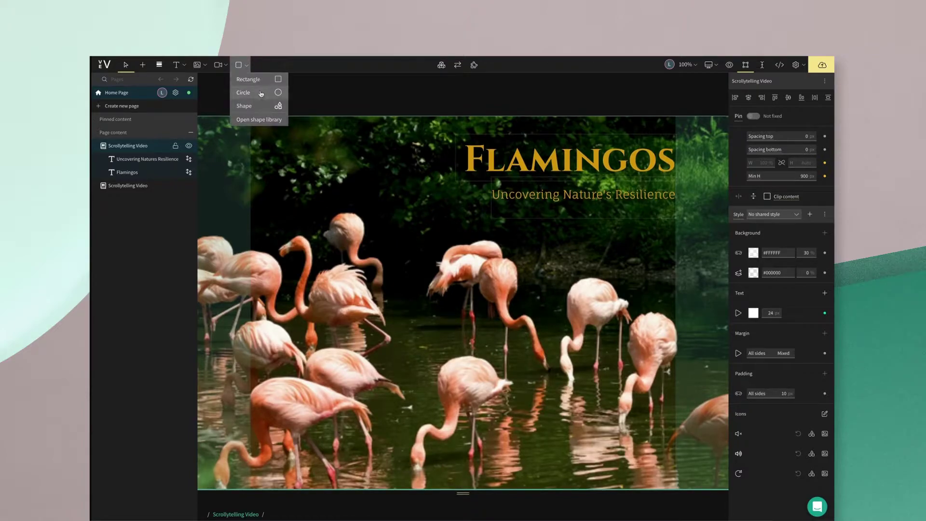
left_click(263, 120)
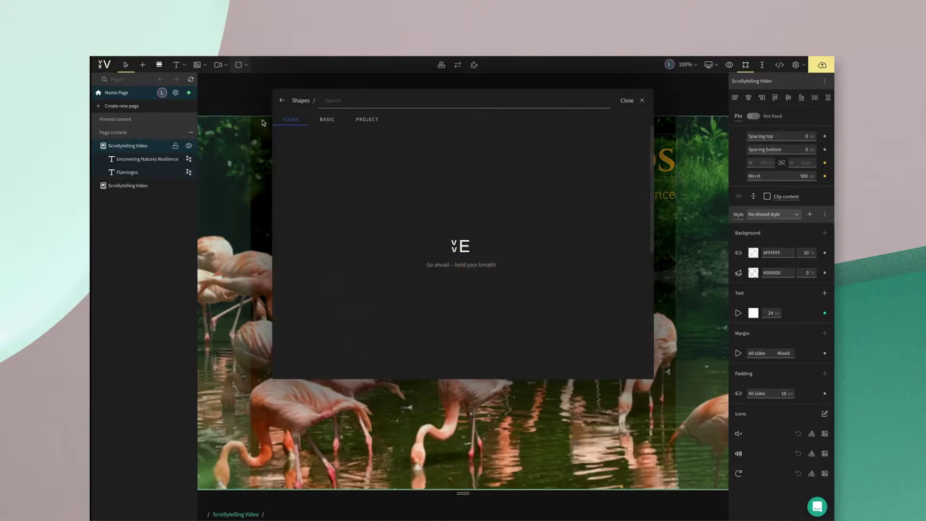
left_click(642, 100)
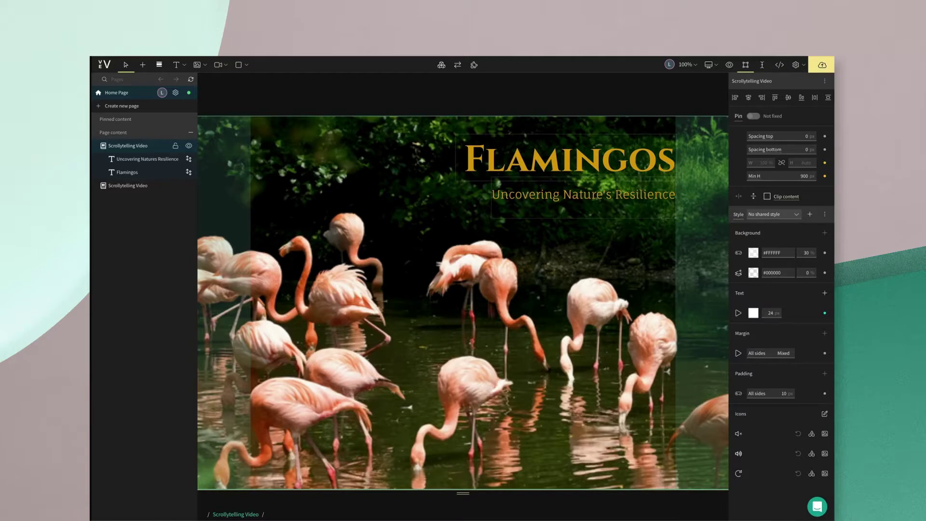
- Swap the video section for an Image section showing the pink inflatable flamingo photo
left_click(457, 67)
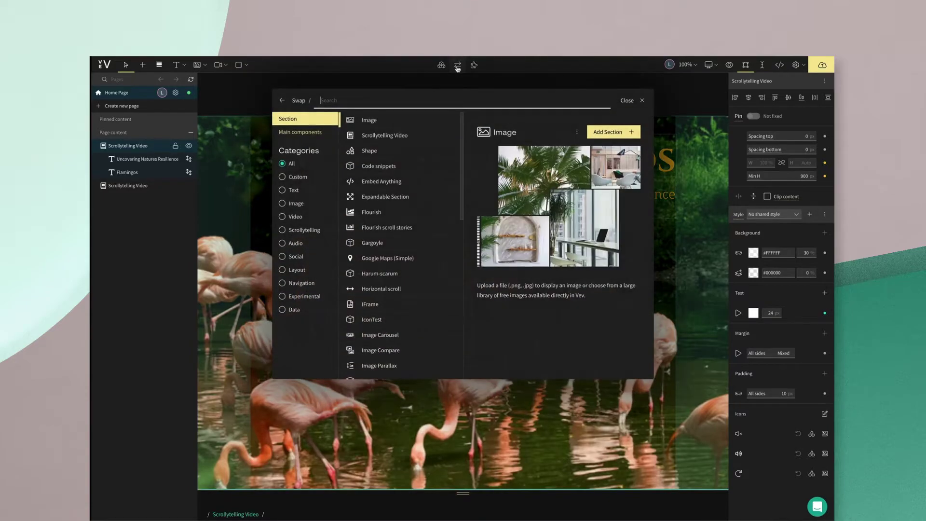
left_click(434, 122)
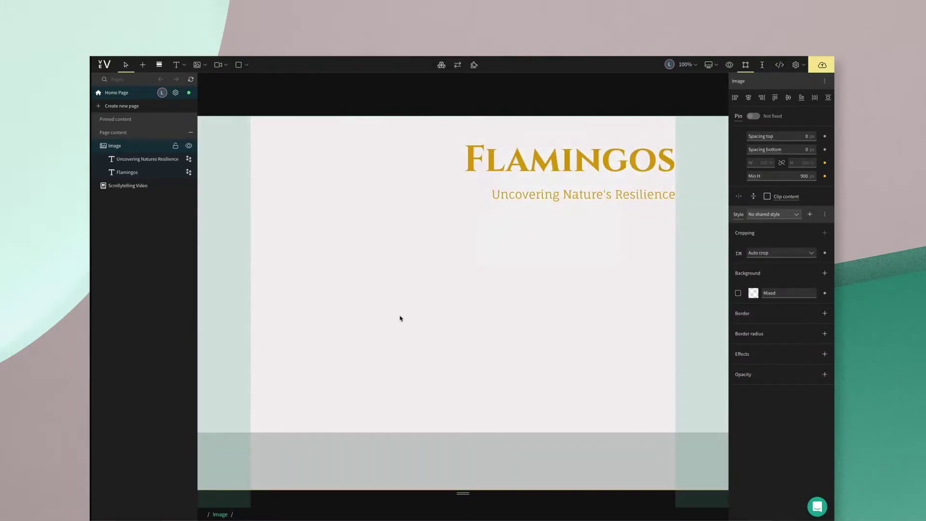
double_click(390, 350)
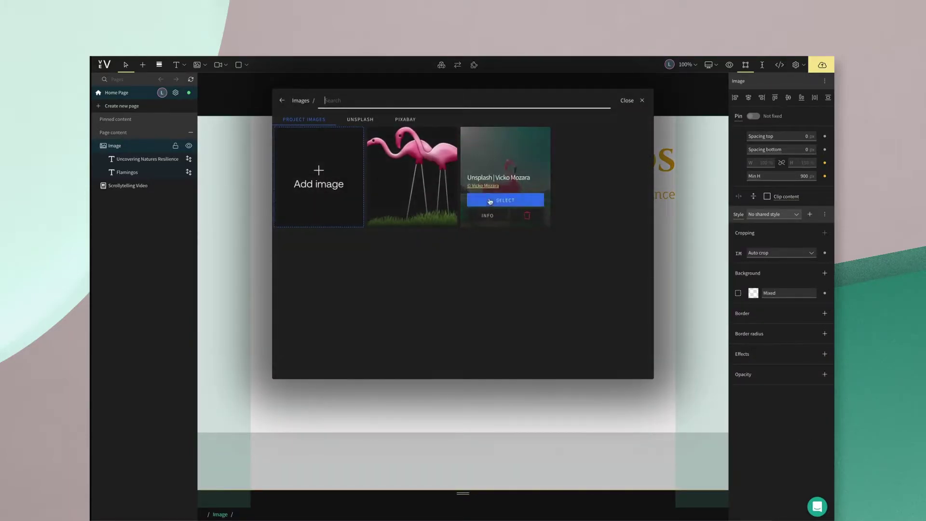
left_click(494, 199)
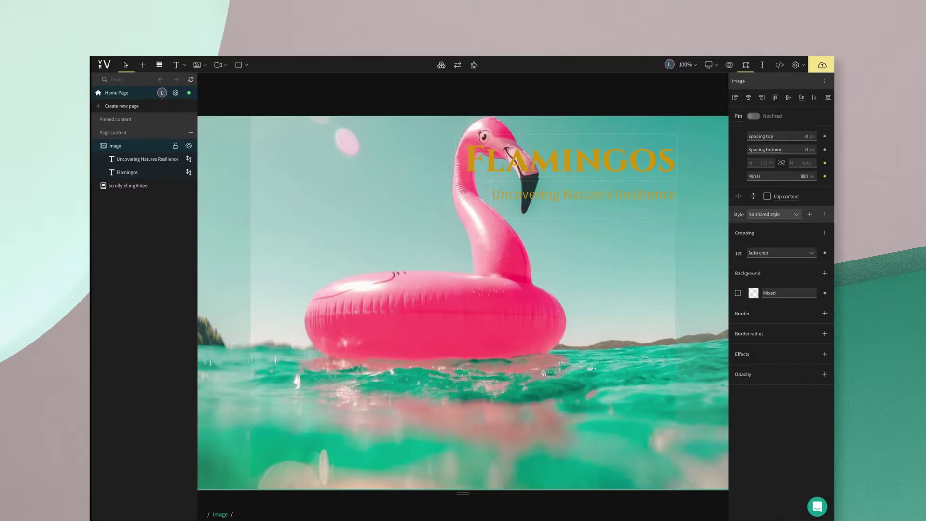
left_click(474, 66)
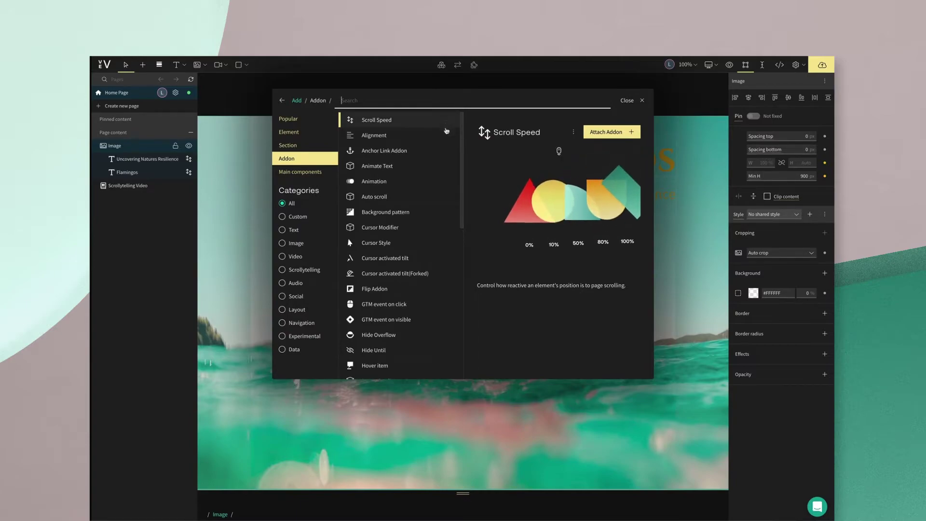
left_click(445, 181)
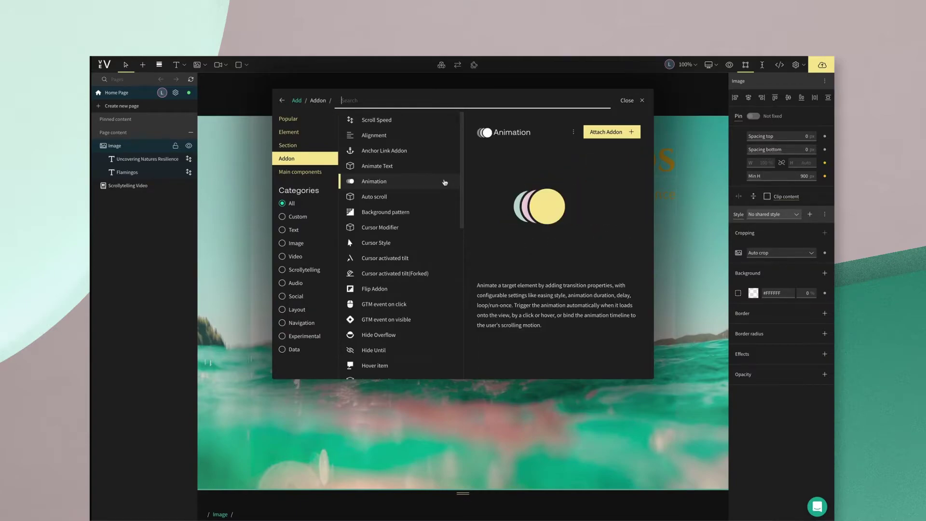
left_click(445, 196)
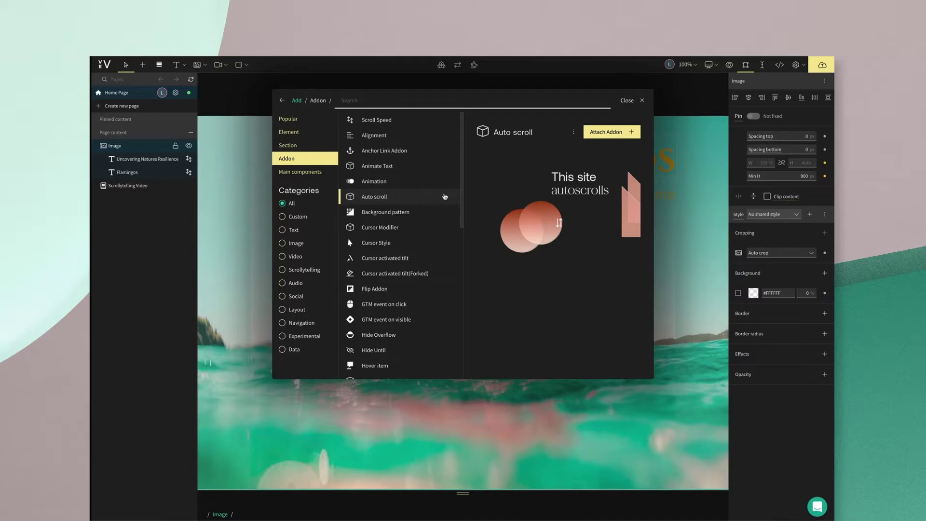
left_click(636, 104)
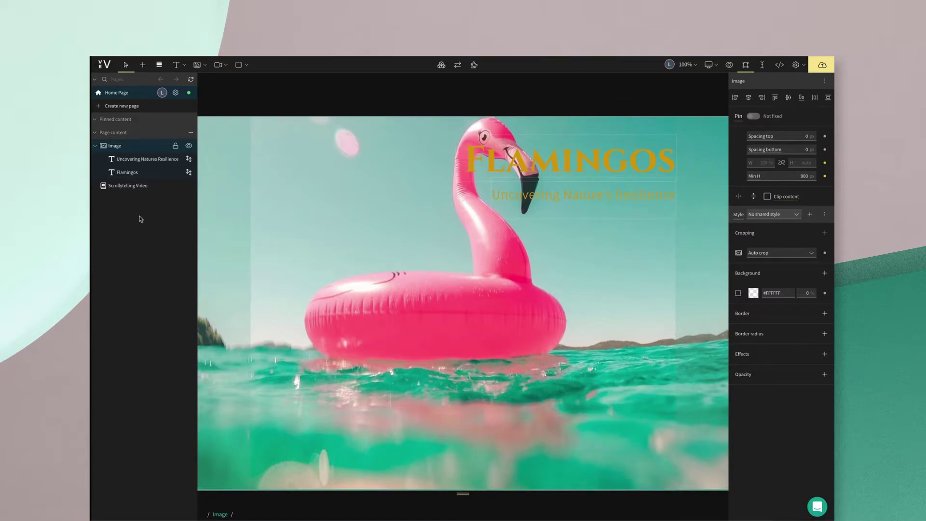
- Turn off Show video controls and Don't loop video on the Scrollytelling Video section
left_click(140, 191)
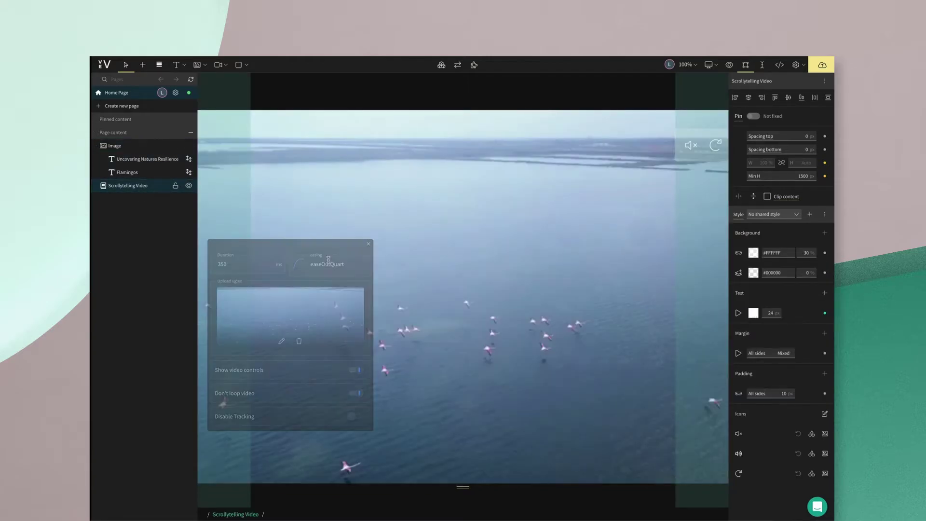
left_click(356, 370)
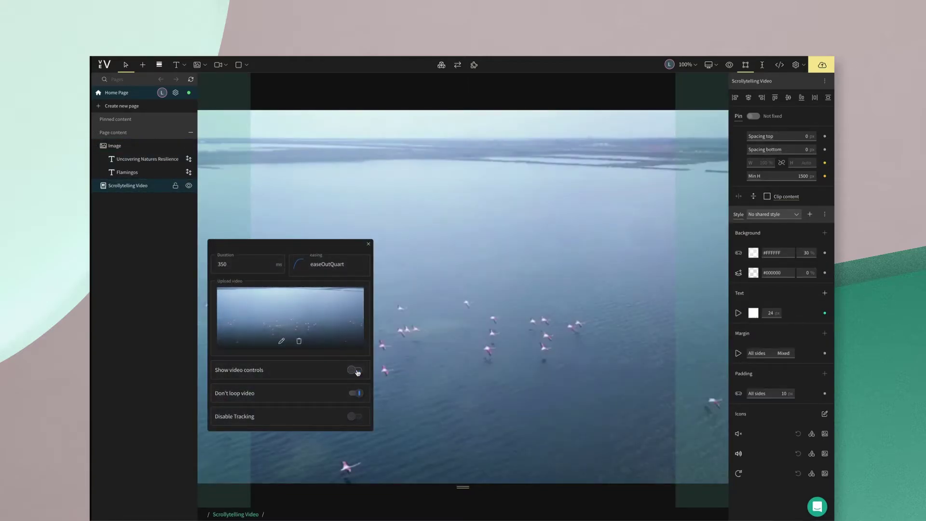
left_click(356, 394)
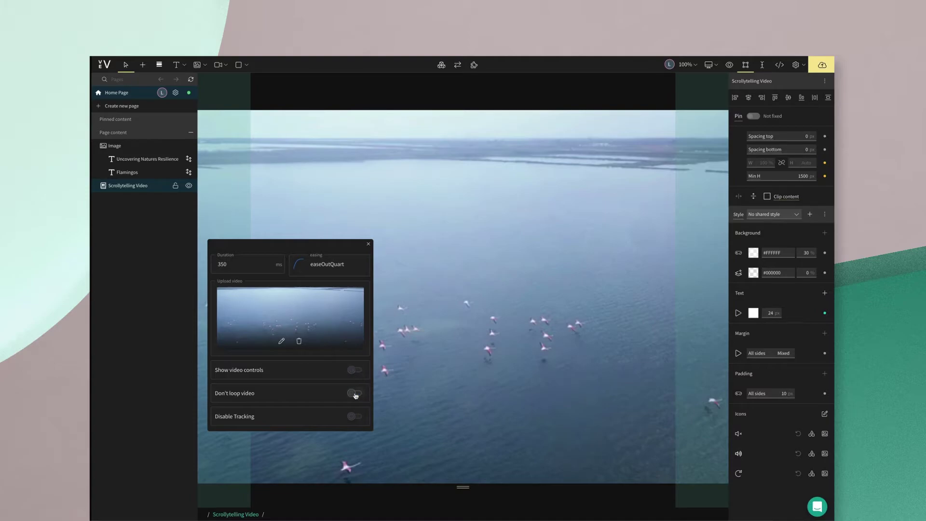
left_click(367, 245)
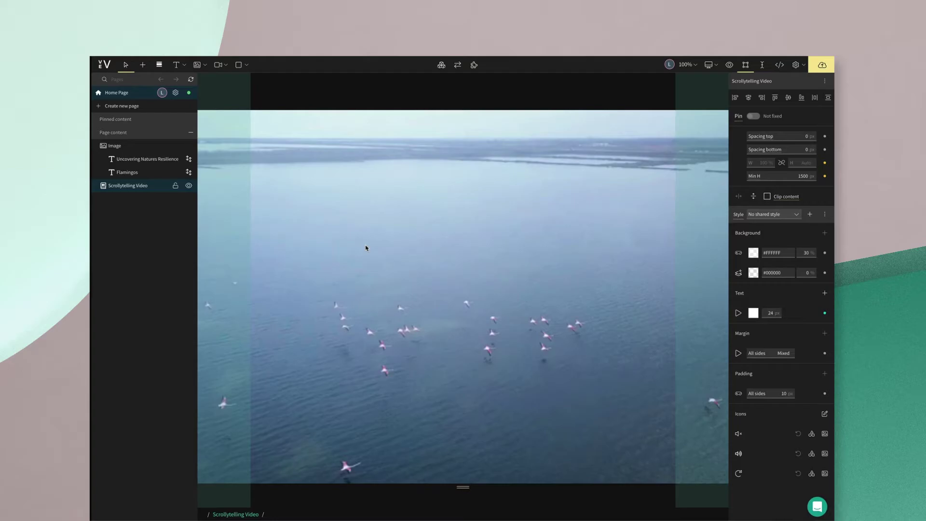
left_click(136, 148)
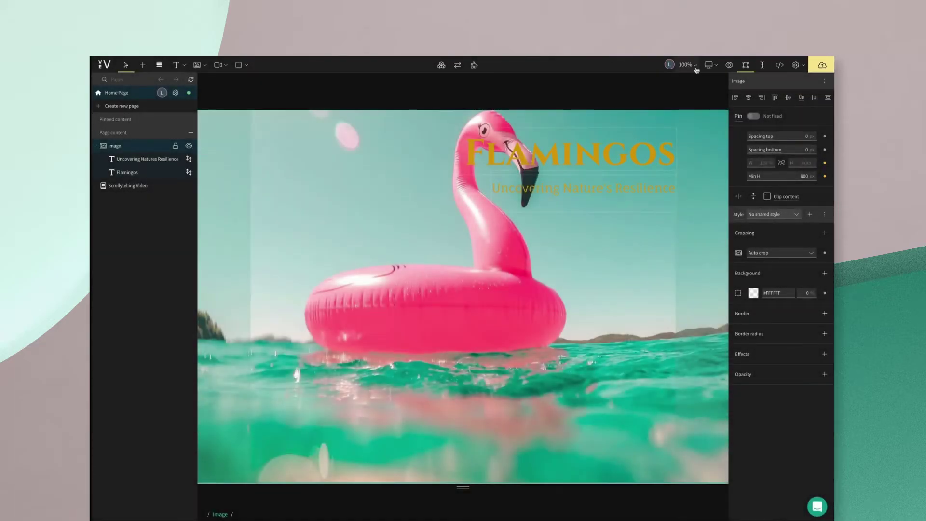
- Zoom to 80%, resize the Desktop canvas to 1255x900, and preview the page
left_click(696, 70)
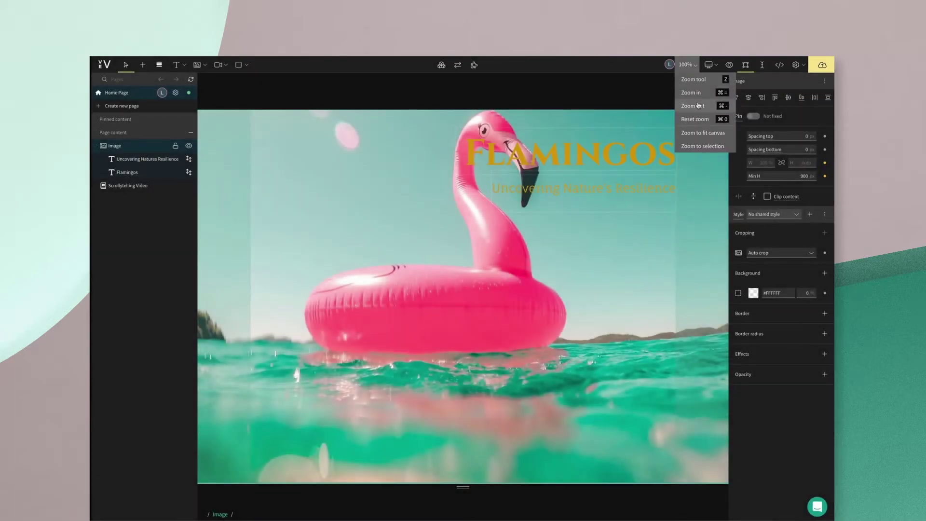
left_click(698, 105)
left_click(710, 65)
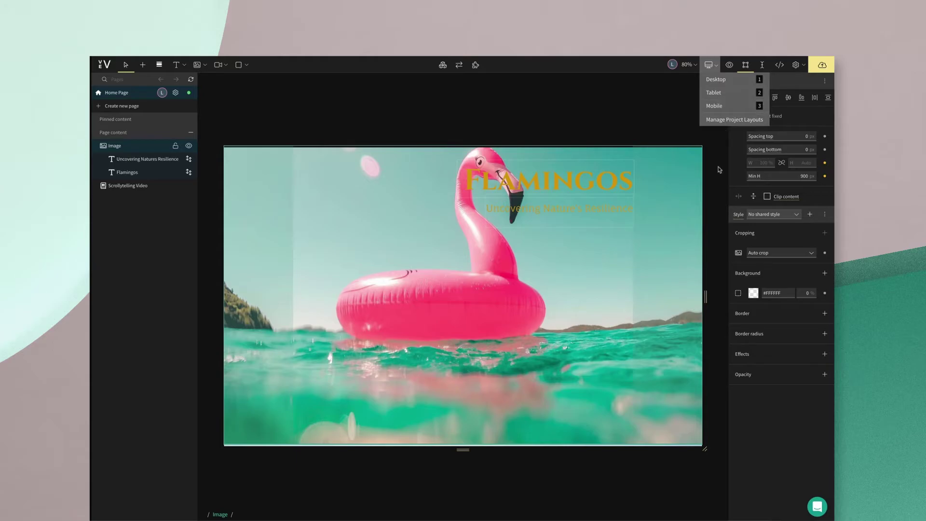
left_click(734, 119)
mouse_move(705, 297)
left_mouse_down()
mouse_move(675, 298)
mouse_move(712, 298)
left_mouse_up()
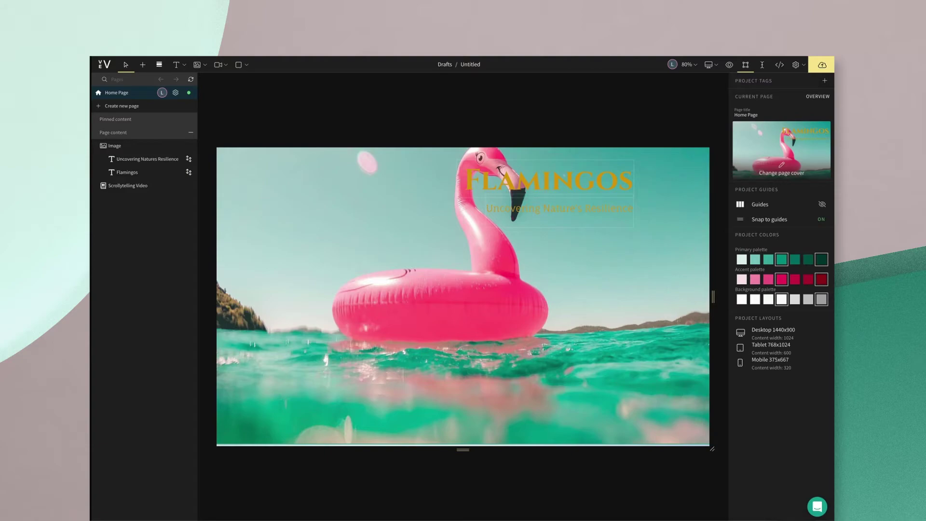
left_click(729, 65)
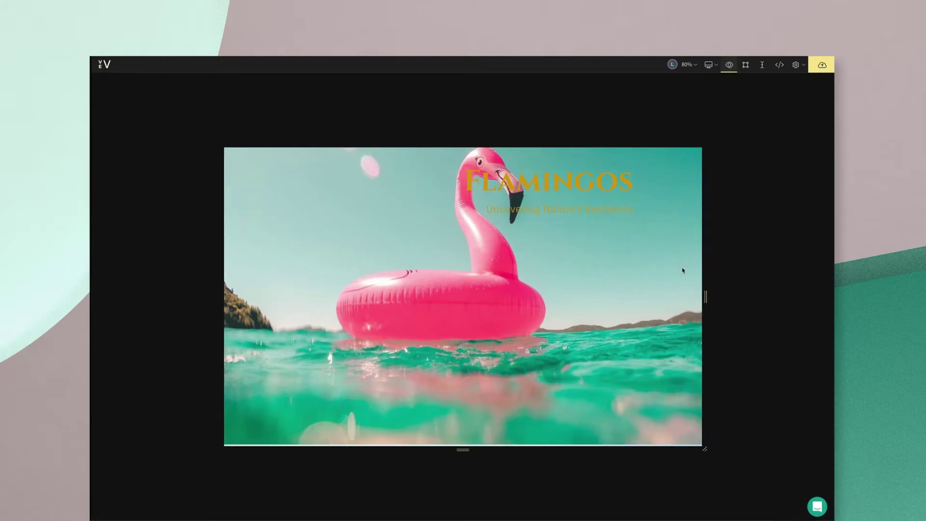
scroll(661, 287, "down", 6)
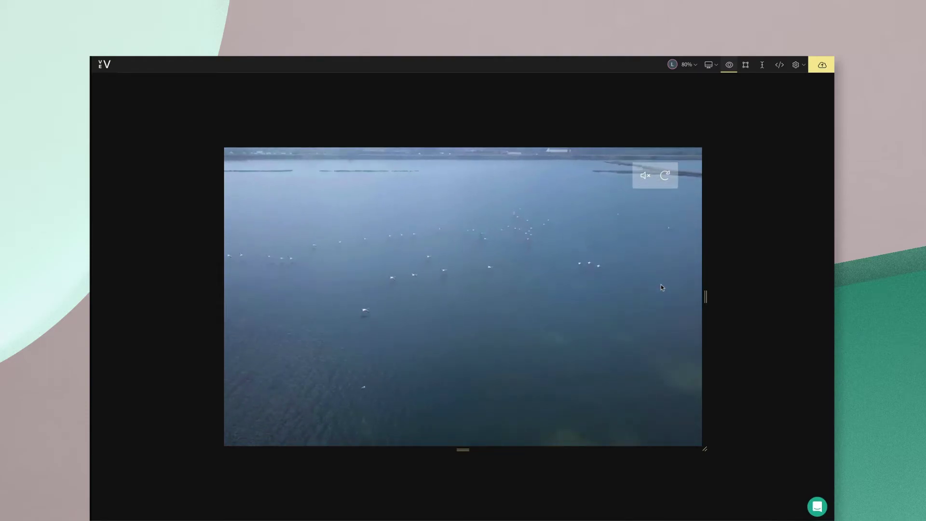
left_click(729, 65)
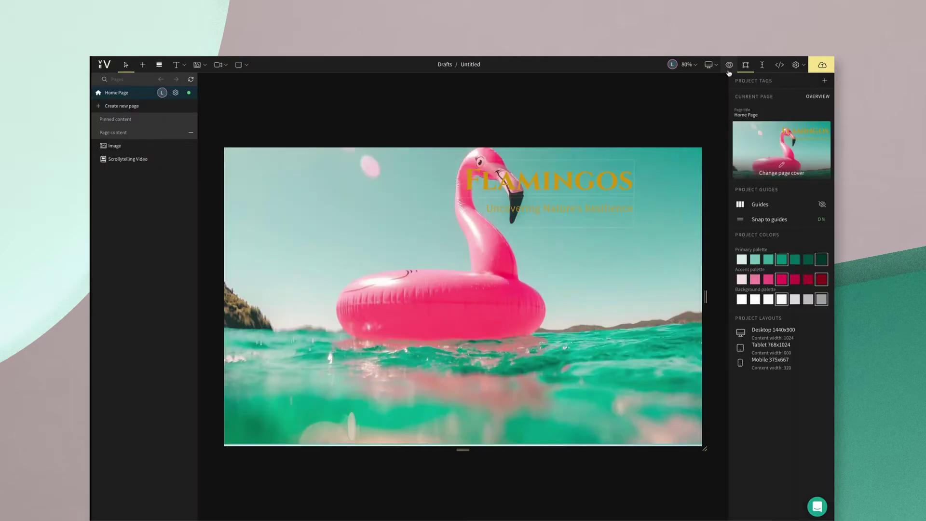
left_click(666, 202)
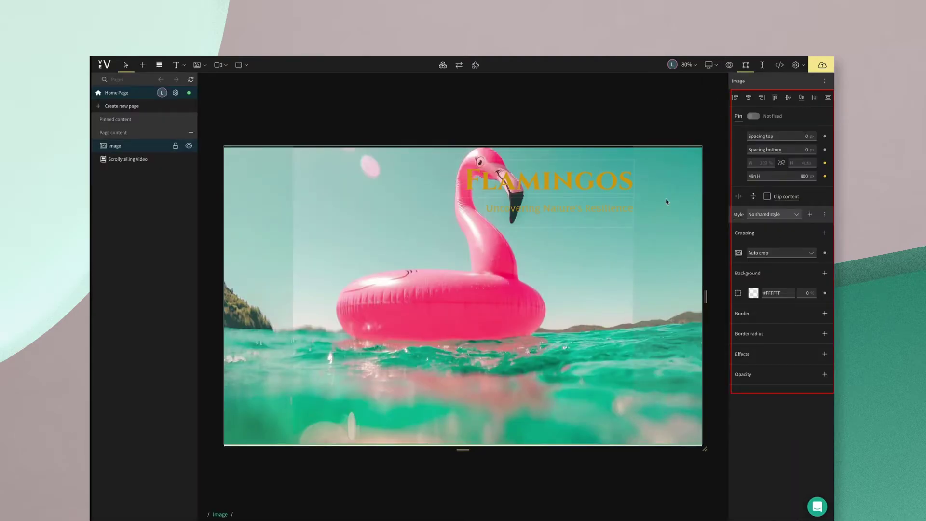
left_click(618, 189)
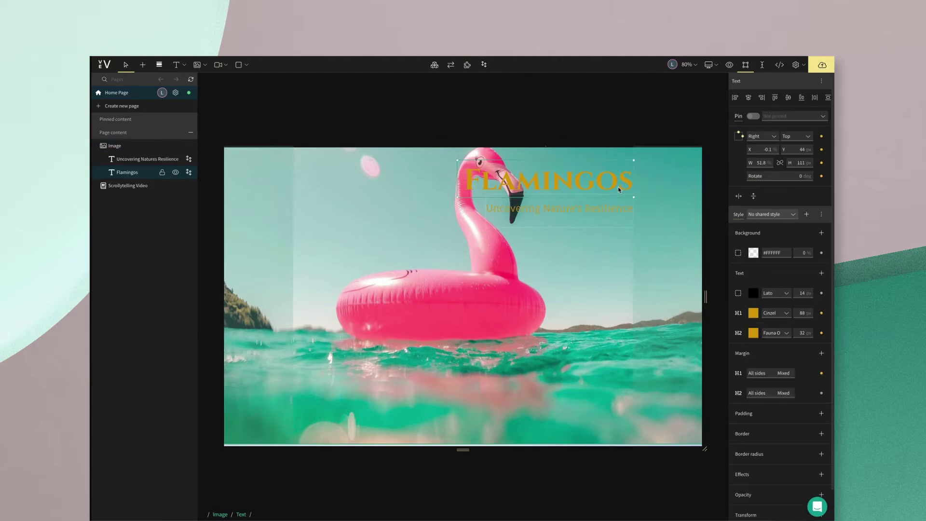
left_click(618, 209)
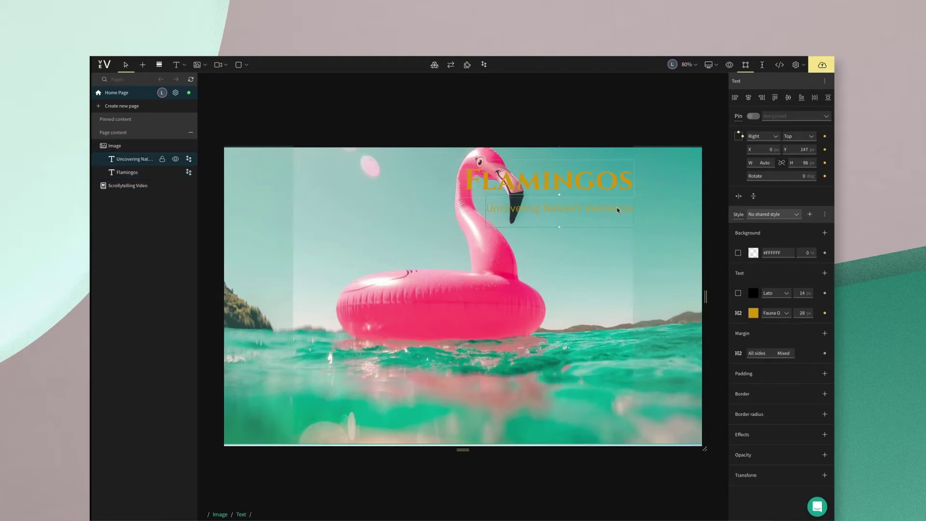
left_click(696, 128)
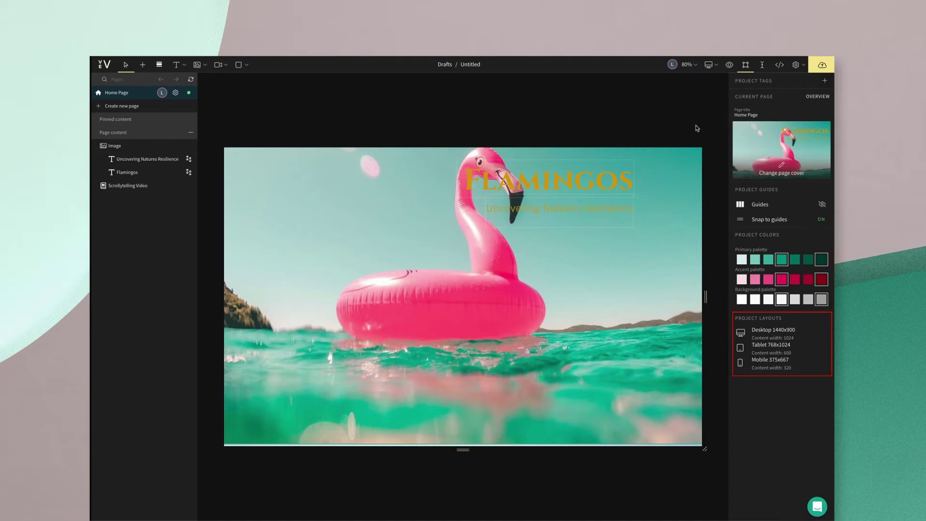
left_click(803, 68)
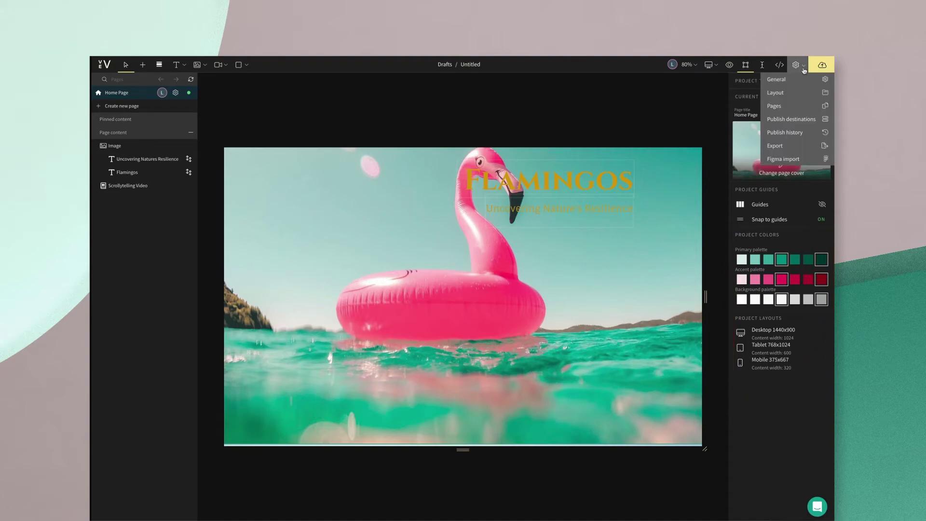
left_click(803, 106)
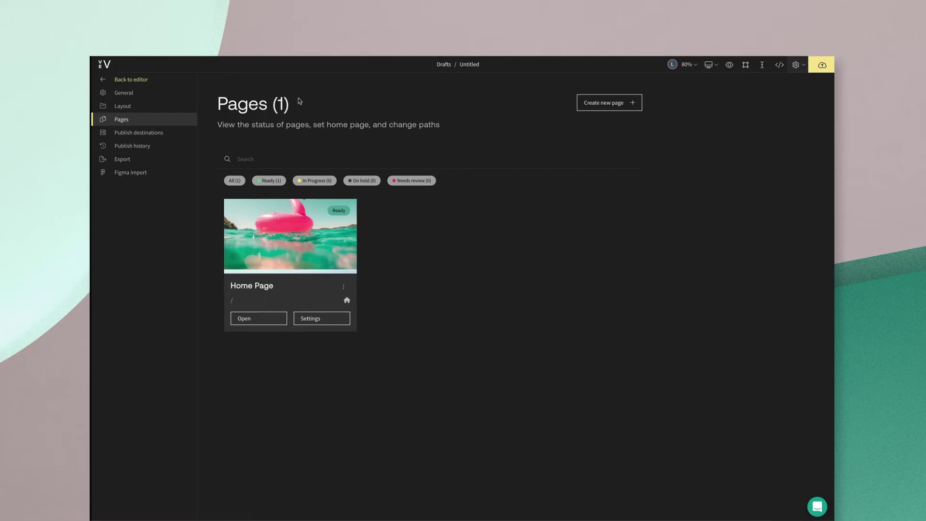
left_click(139, 79)
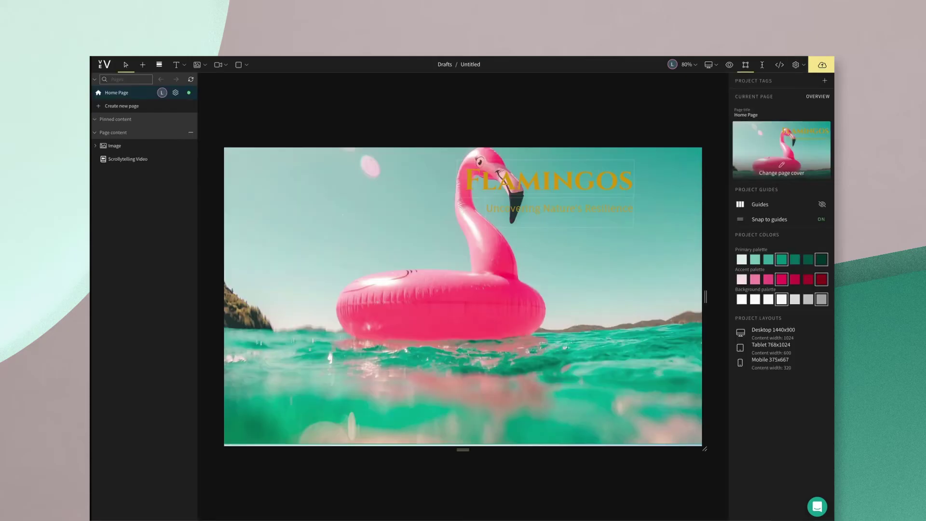